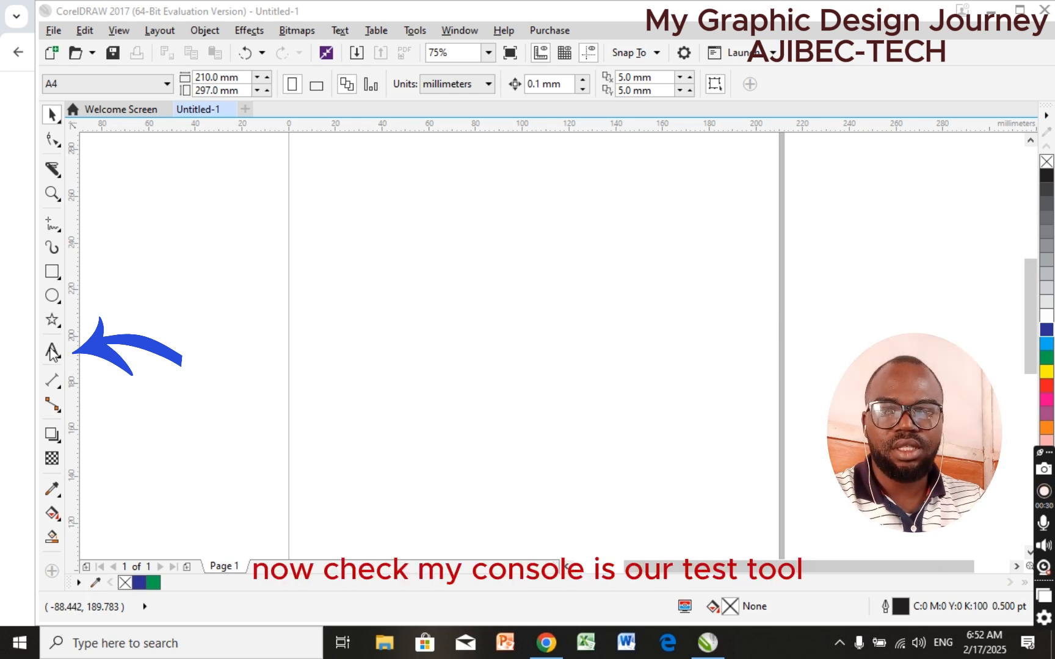
# Add the artistic text "my graphic design journey" in the upper part of the page.
pyautogui.click(52, 352)
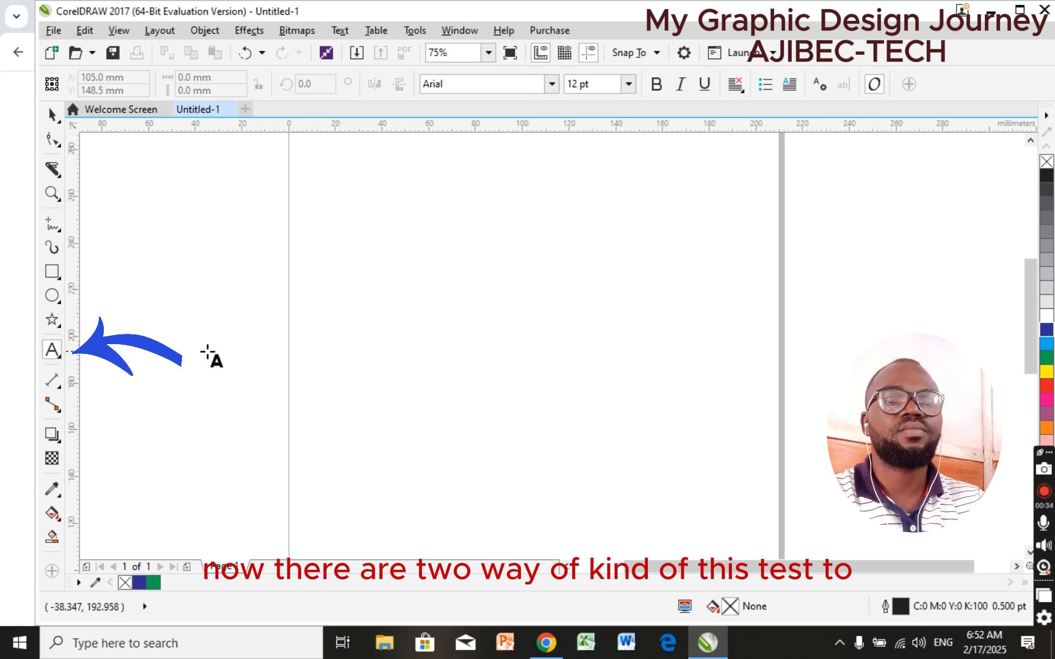
pyautogui.click(341, 262)
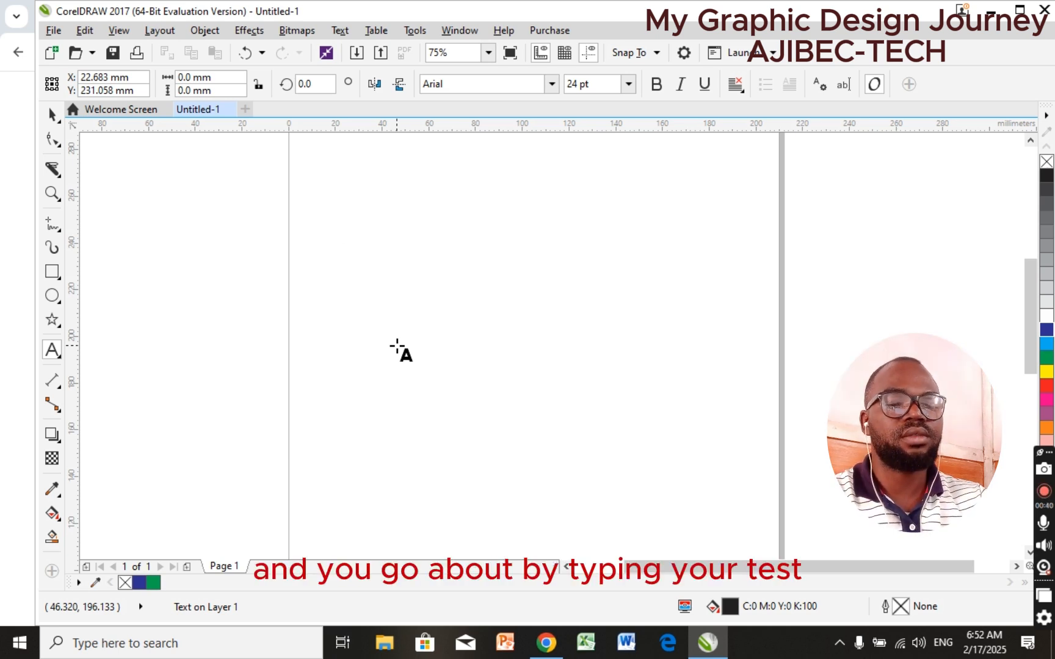
pyautogui.write('my')
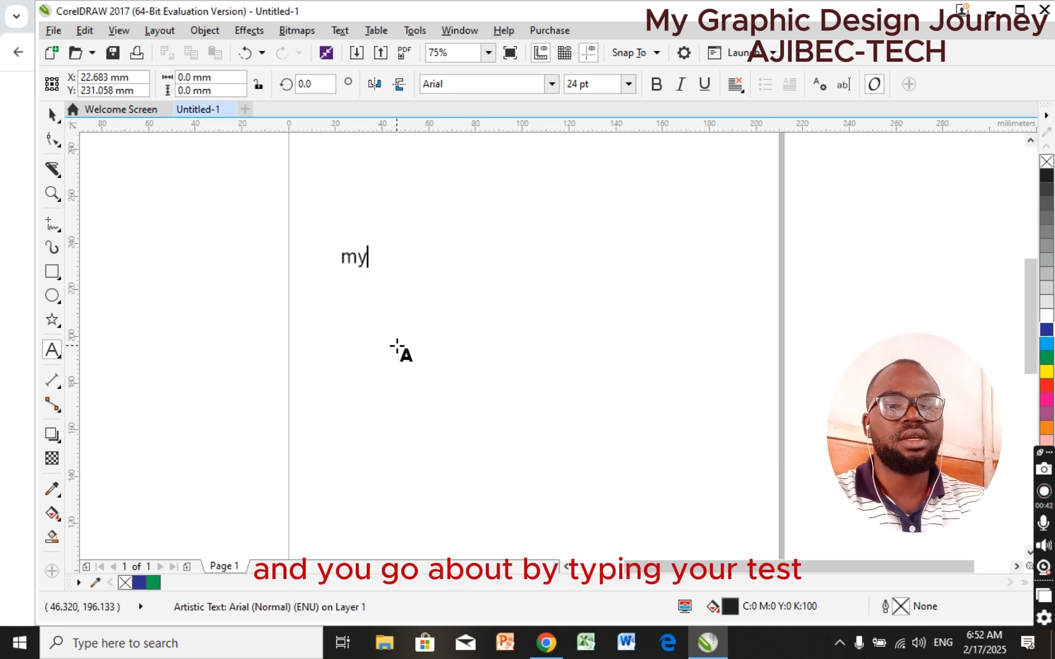
pyautogui.write(' graphic desi')
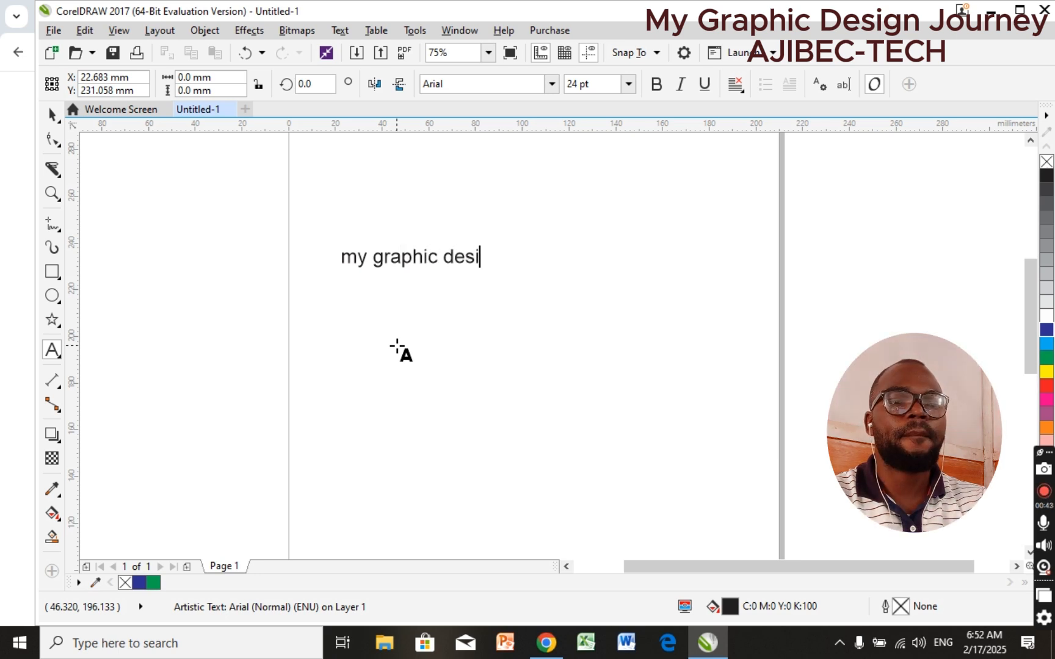
pyautogui.write('gn journey')
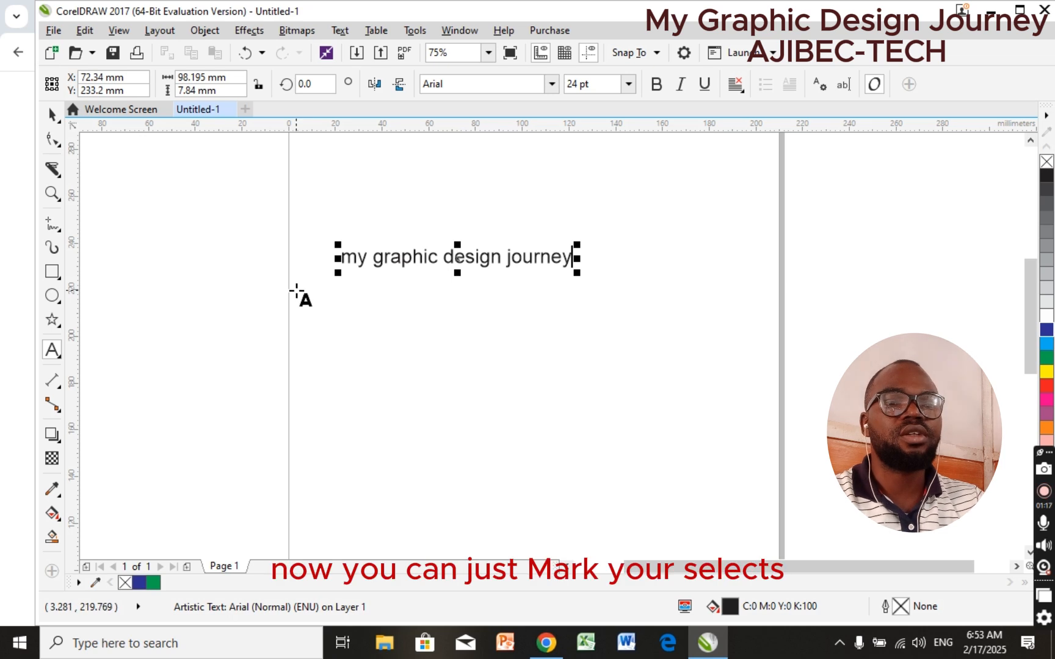
# Draw a paragraph text frame about 203 by 89 mm below the artistic text, with the centred heading "my graphic design journey".
pyautogui.moveTo(290, 303); pyautogui.dragTo(764, 510)
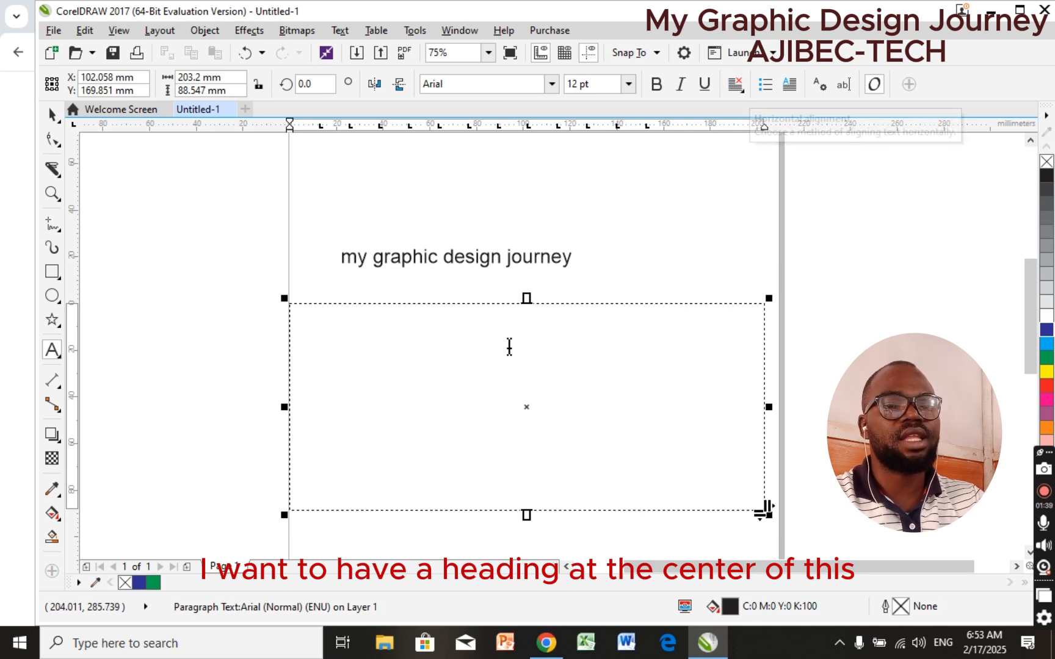
pyautogui.click(736, 84)
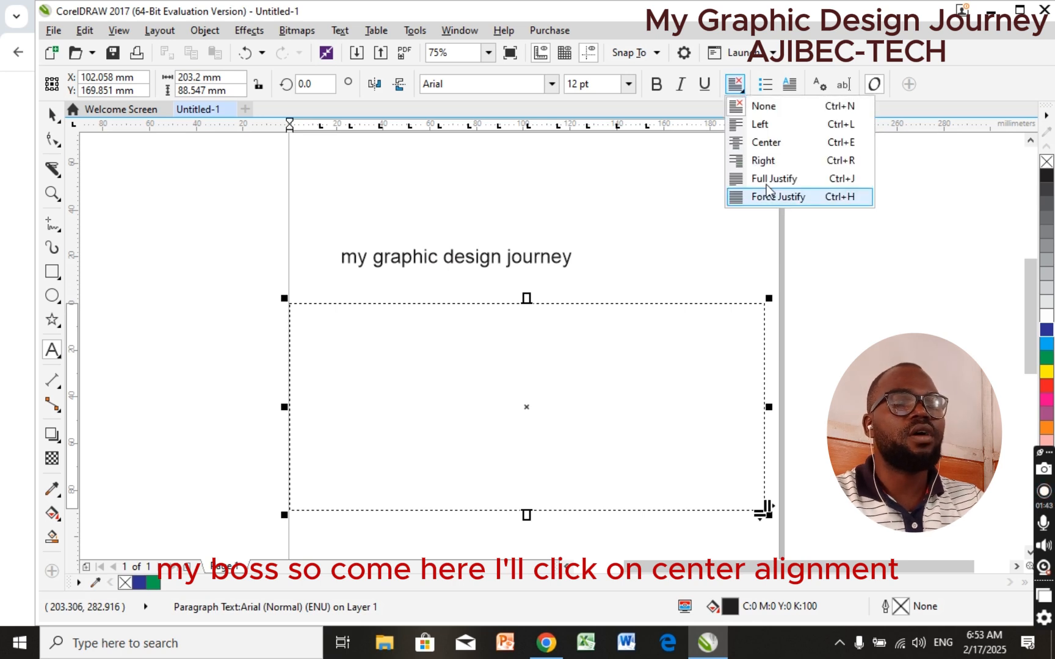
pyautogui.click(738, 147)
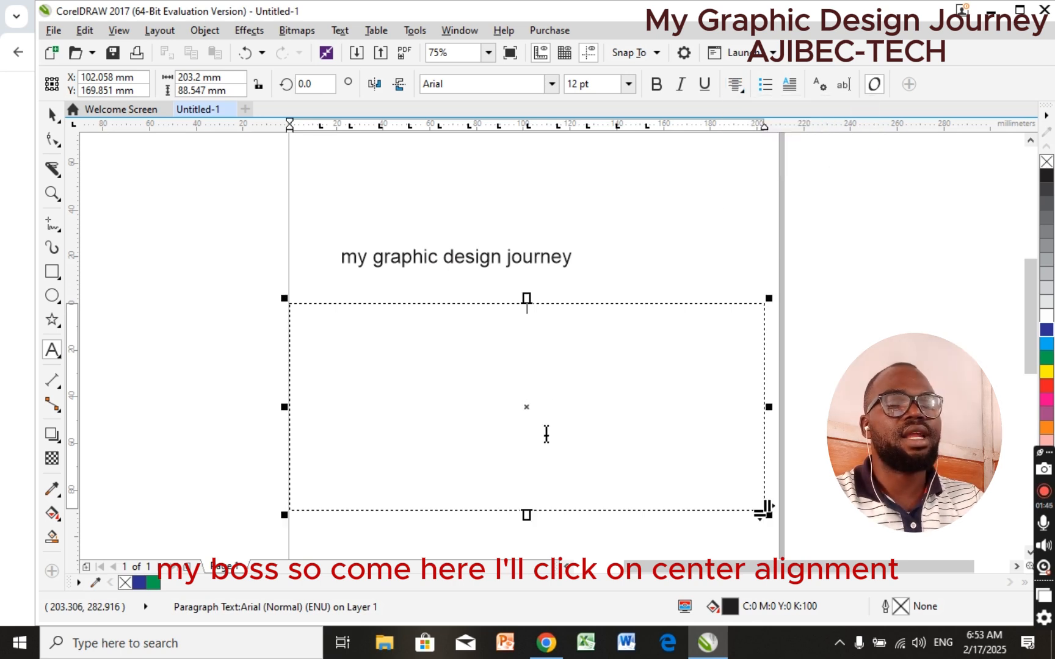
pyautogui.write('my grap')
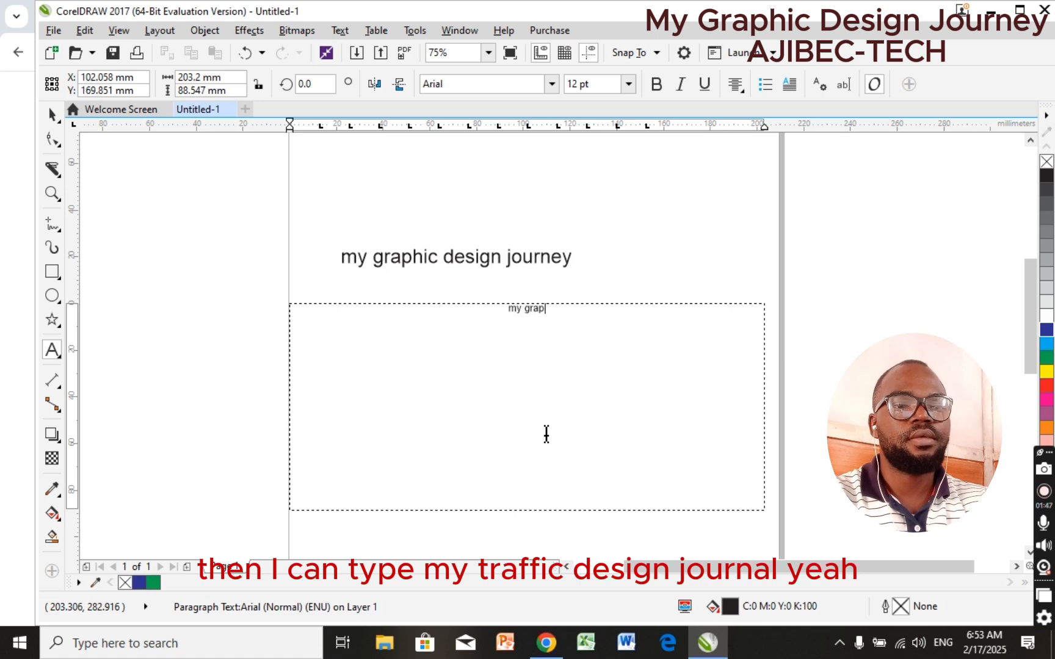
pyautogui.write('hic design journey')
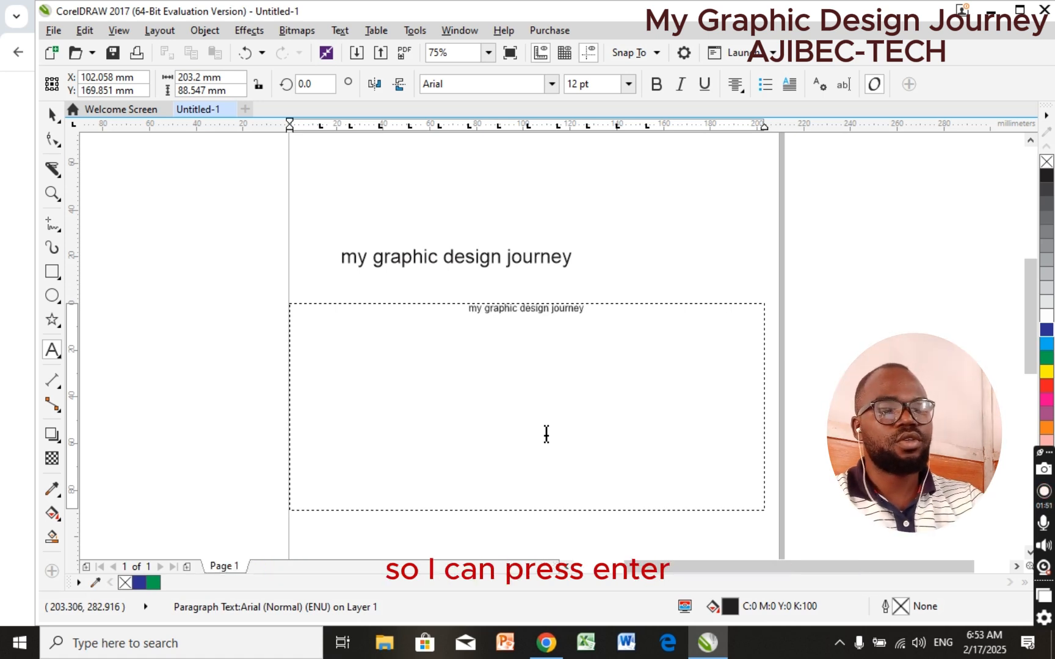
# Add a fully justified line reading "so I can start my typing" under the heading in the paragraph frame.
pyautogui.press('Return')
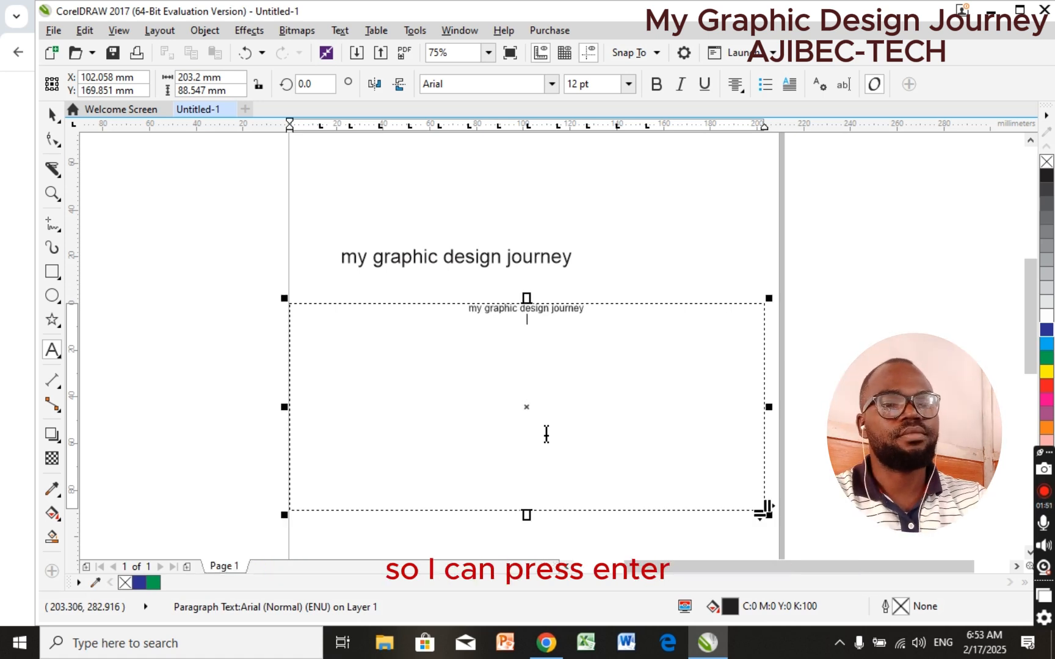
pyautogui.press('BackSpace')
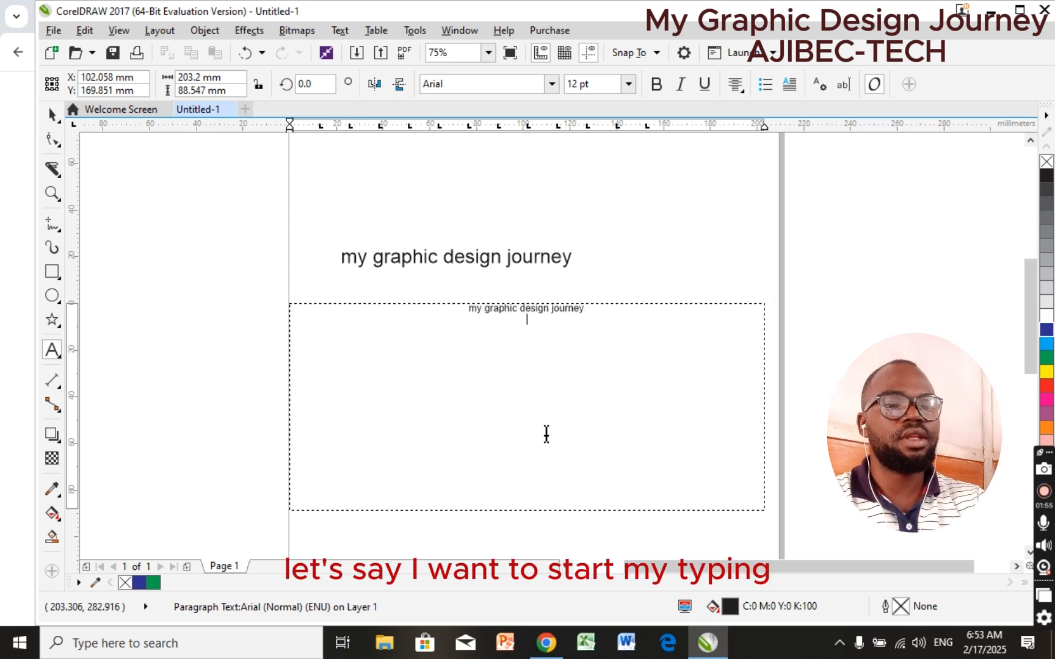
pyautogui.click(736, 84)
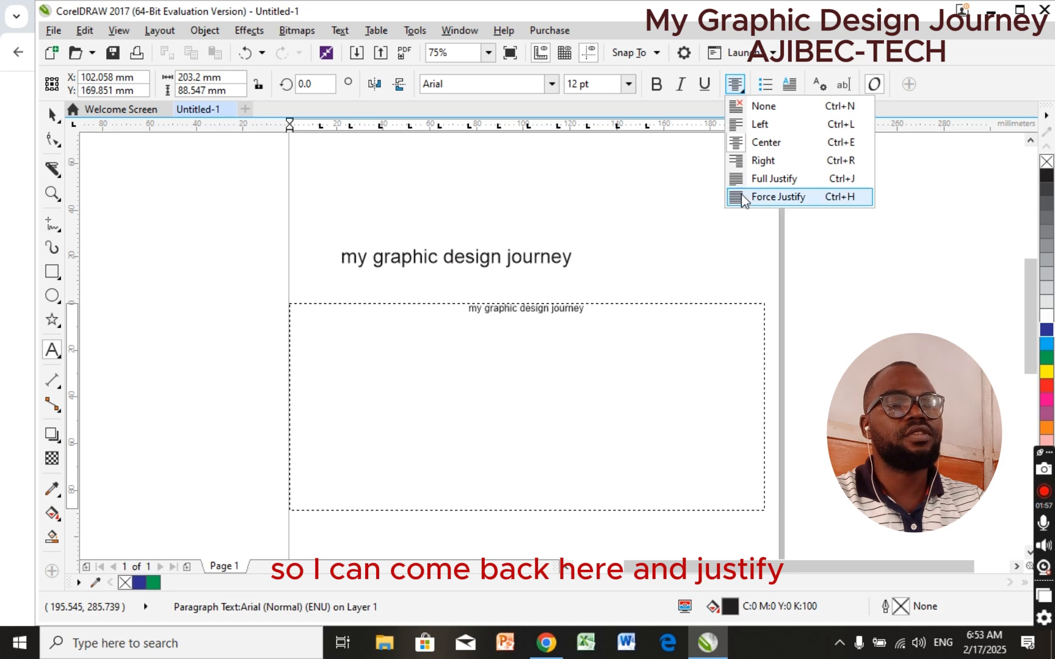
pyautogui.click(746, 179)
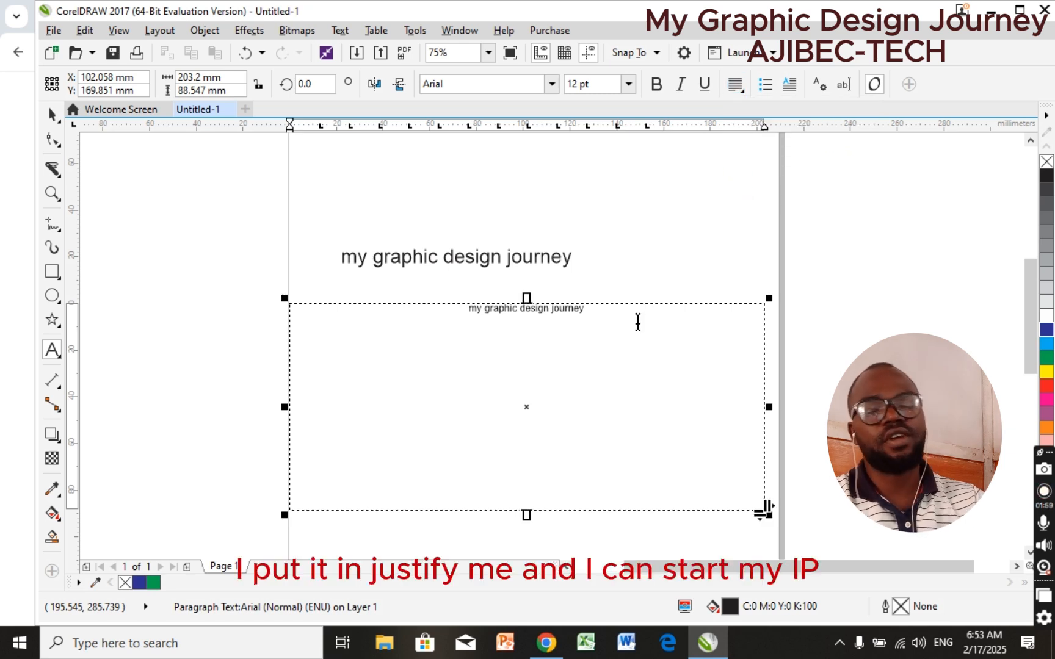
pyautogui.press('Return')
pyautogui.write('so')
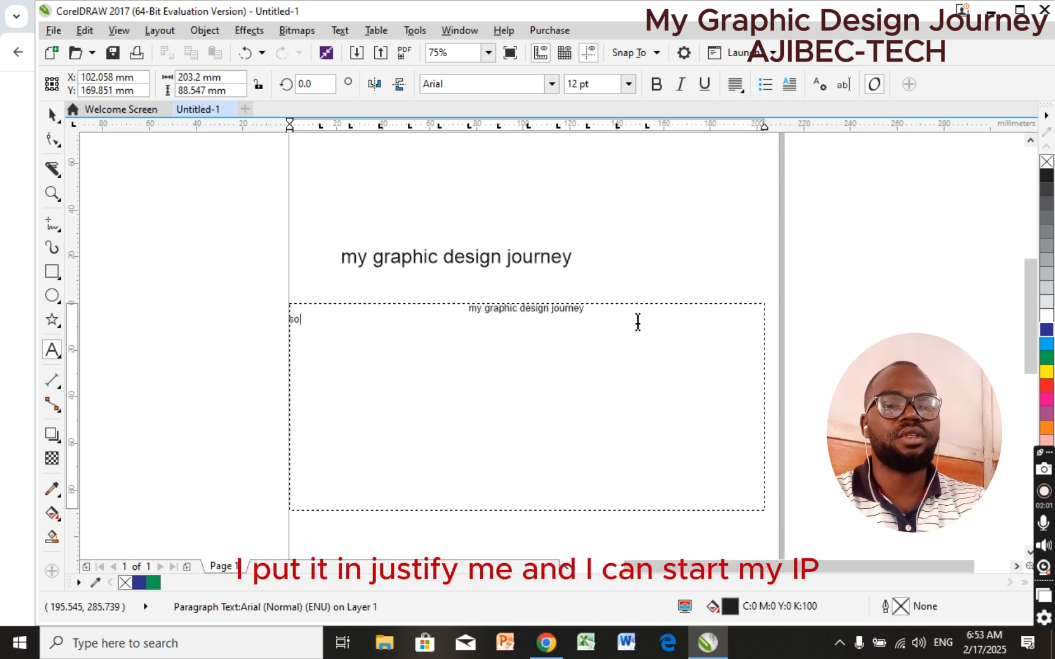
pyautogui.write(' ican sta')
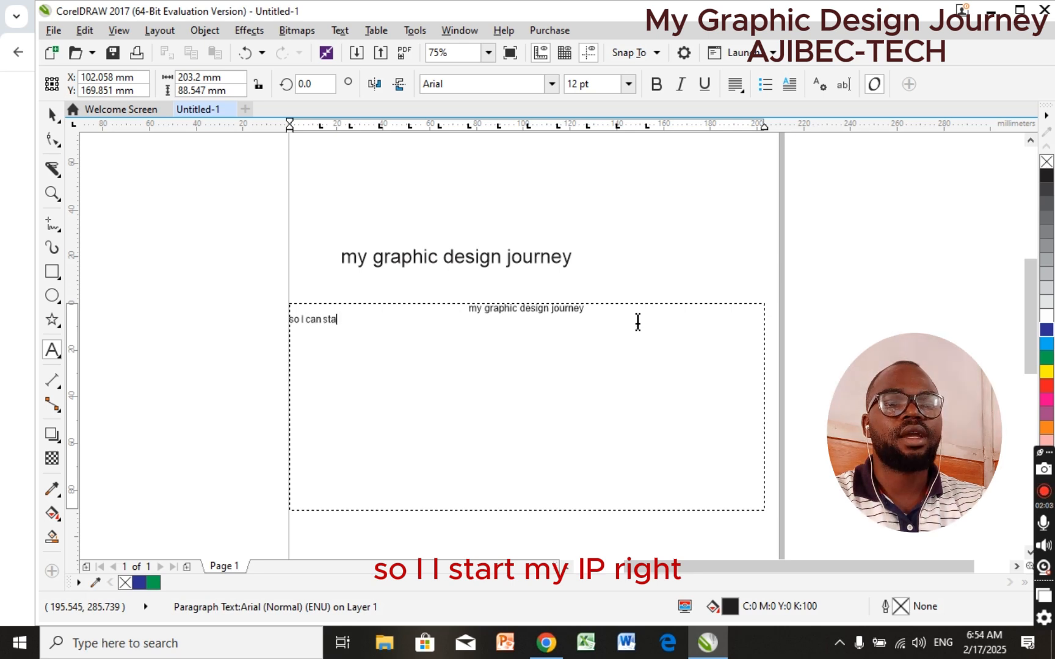
pyautogui.write('rt my ')
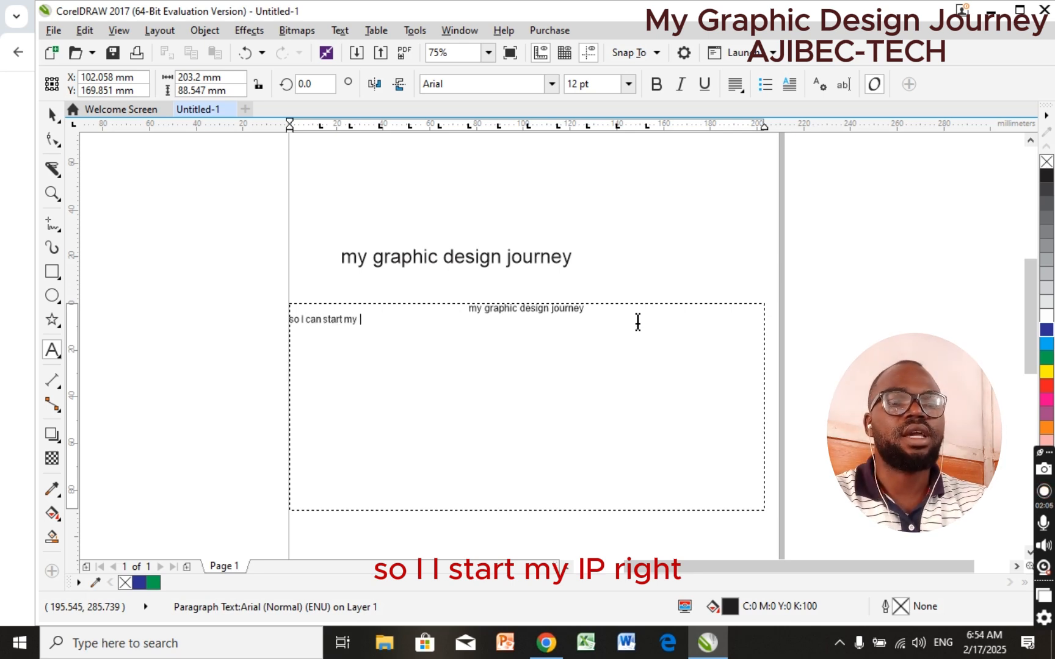
pyautogui.write('typing')
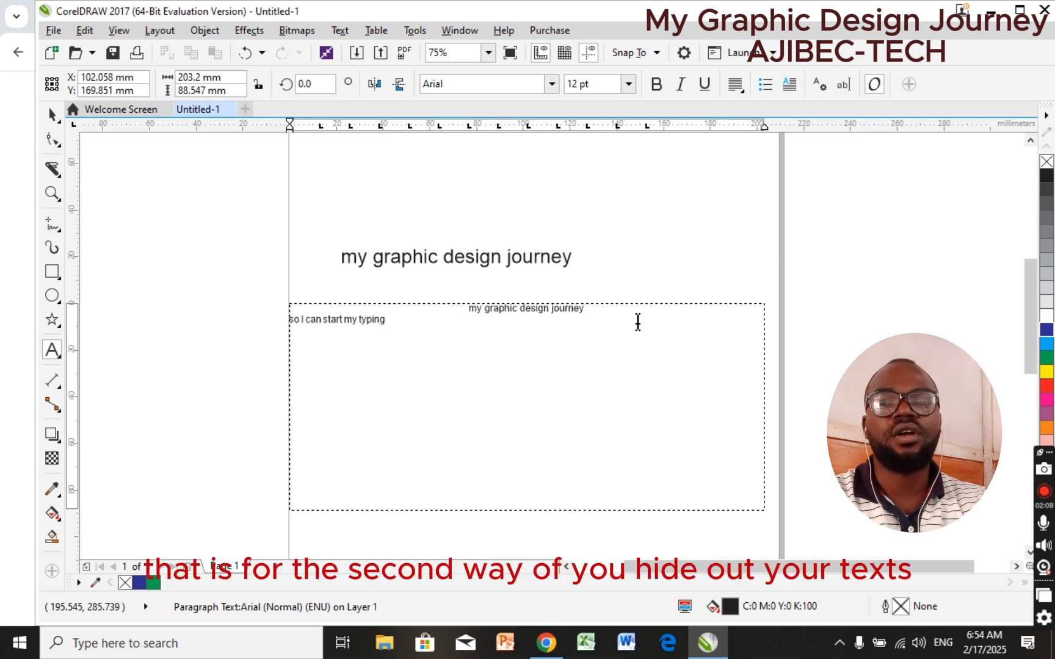
pyautogui.press('Escape')
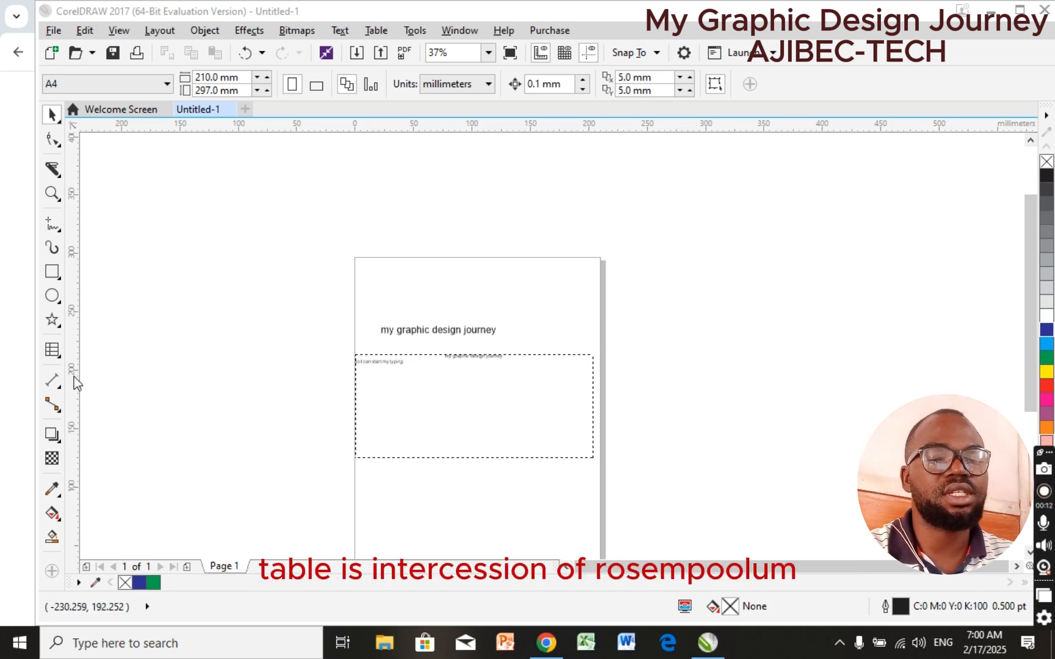
# Draw a table of 3 rows and 4 columns, about 246 by 68 mm, just above the page.
pyautogui.click(52, 349)
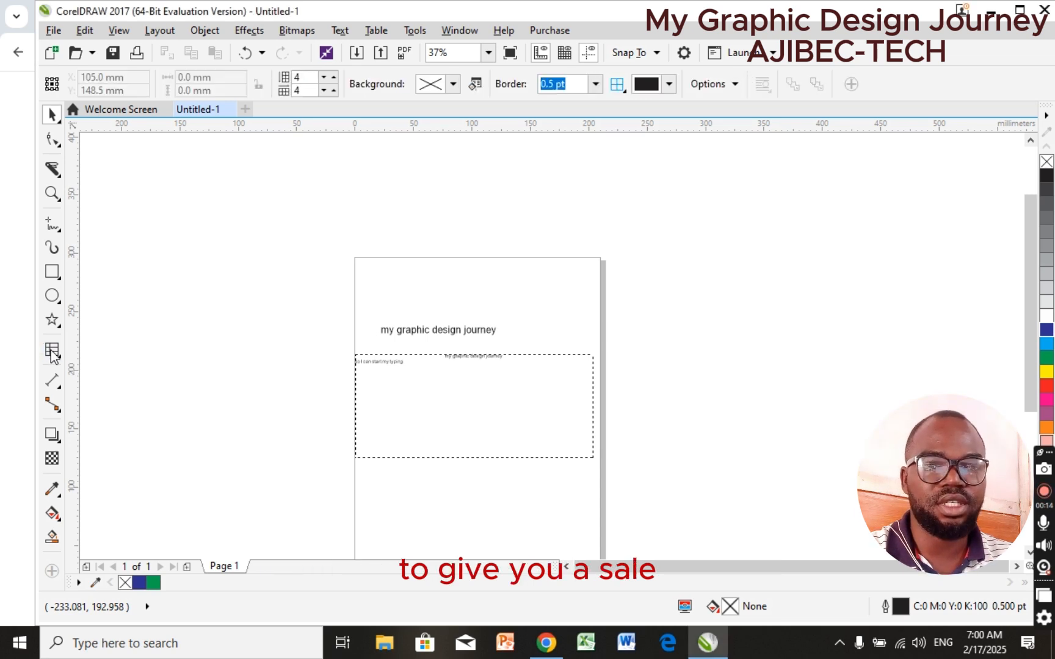
pyautogui.click(61, 360)
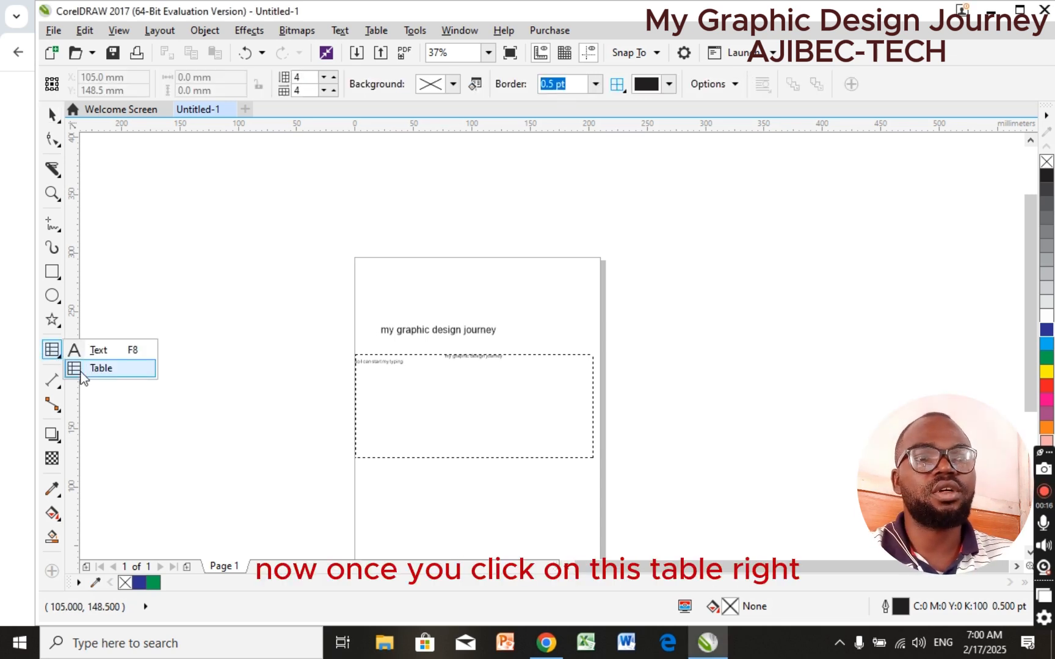
pyautogui.click(85, 368)
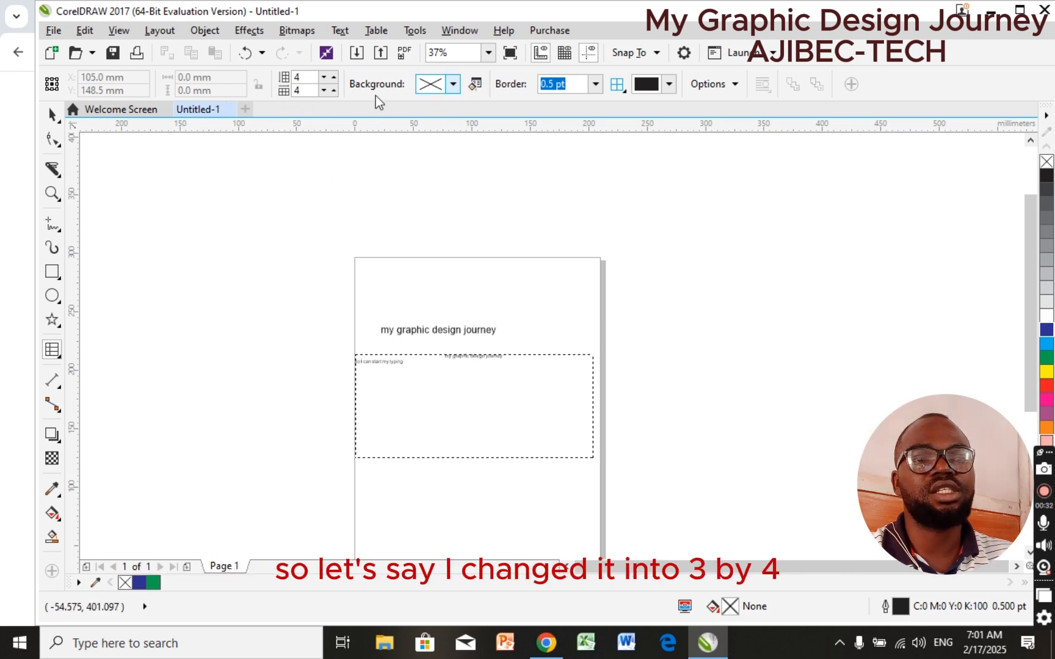
pyautogui.click(299, 89)
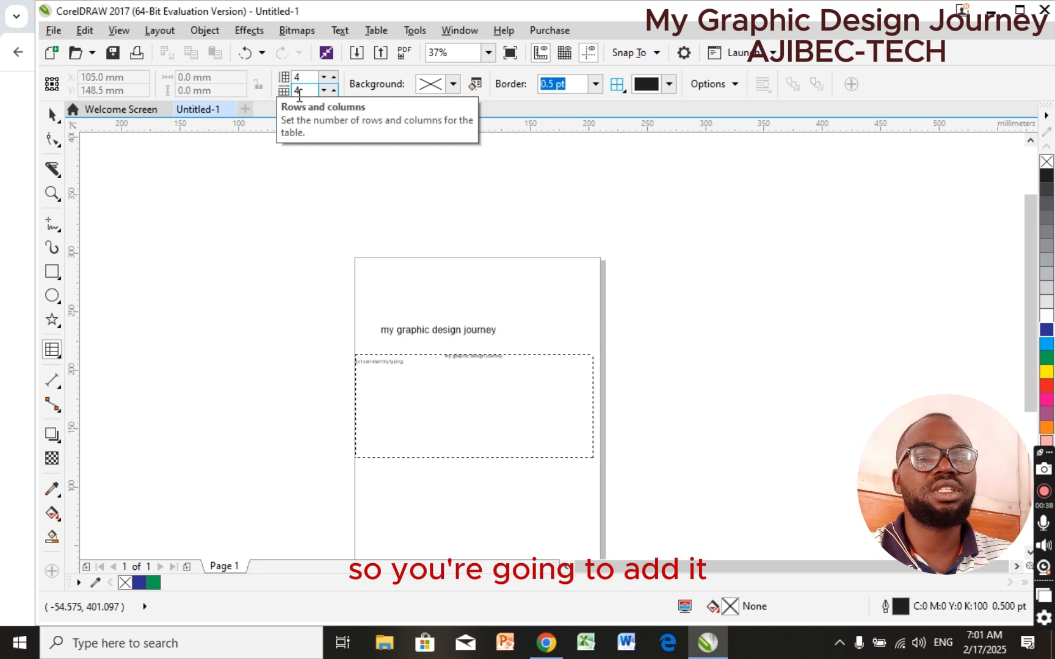
pyautogui.click(303, 77)
pyautogui.click(303, 90)
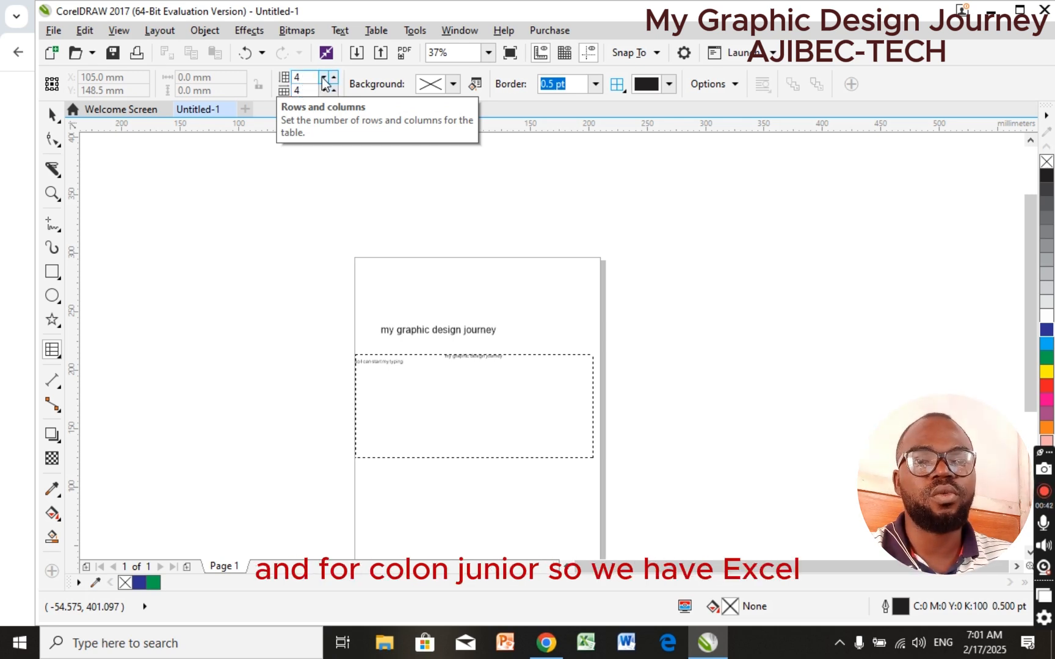
pyautogui.click(323, 77)
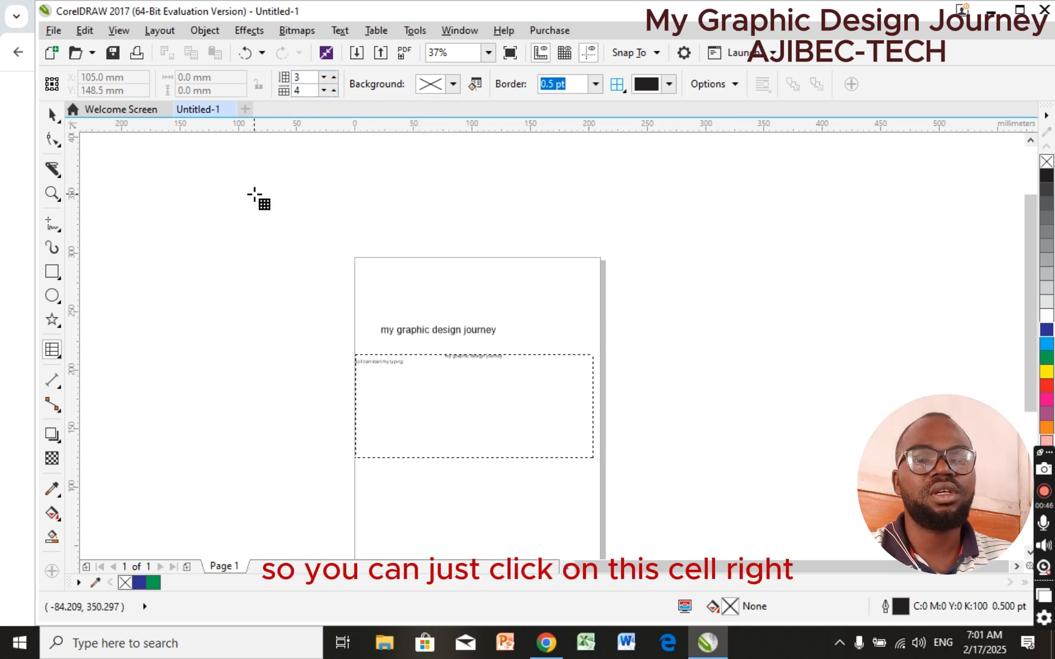
pyautogui.moveTo(212, 180); pyautogui.dragTo(500, 260)
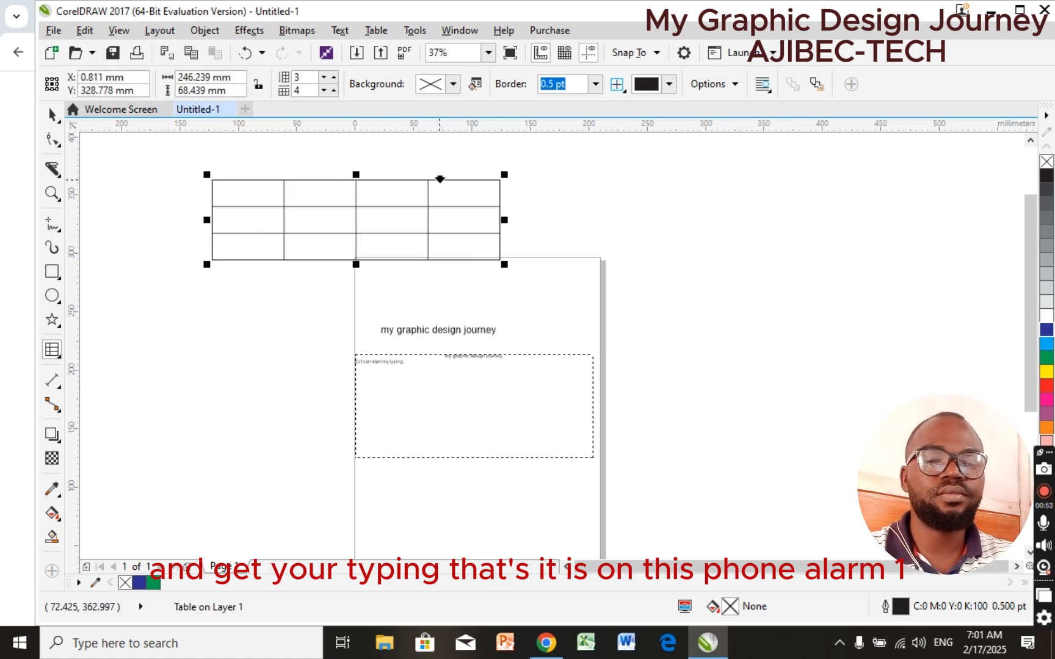
# Fill the first three cells of the table's top row with "column 1", "column 2" and "column3".
pyautogui.click(242, 196)
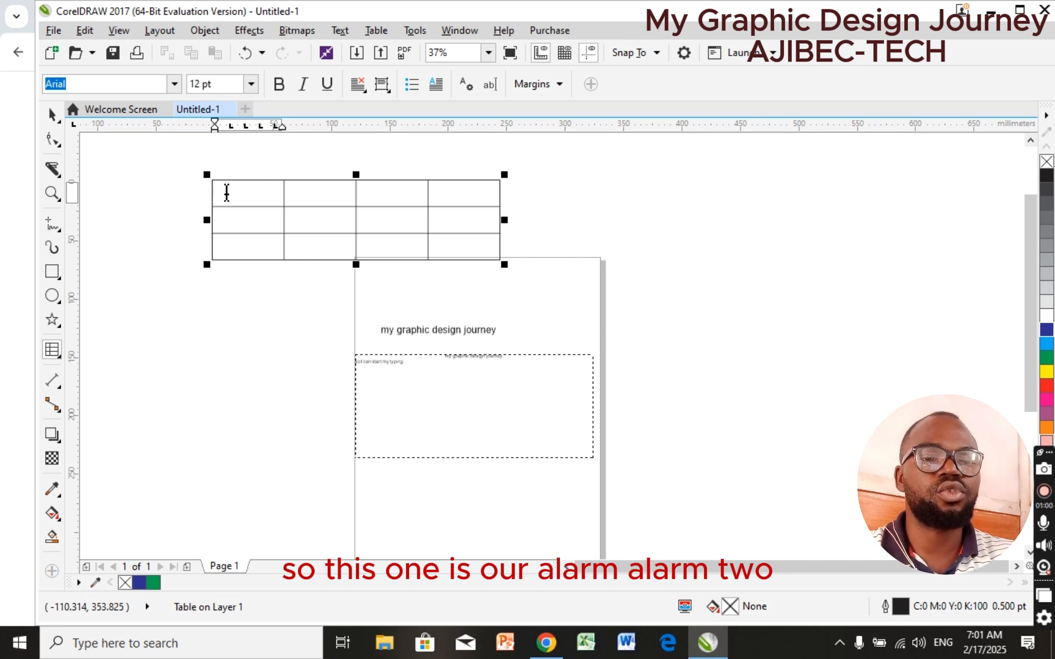
pyautogui.write('column 1')
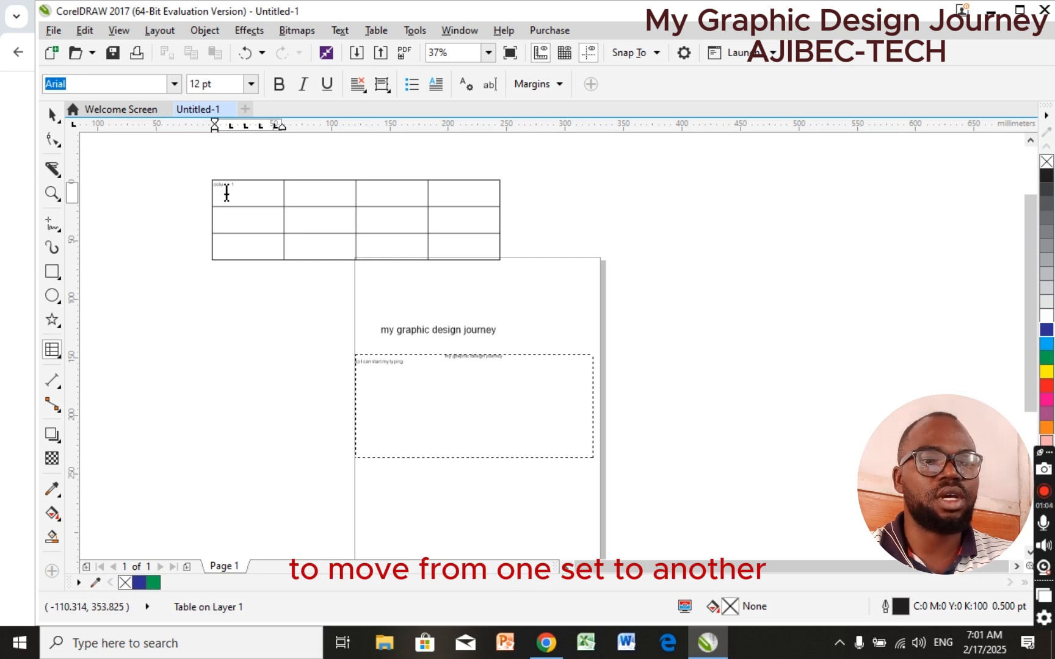
pyautogui.scroll(4, 249, 162)
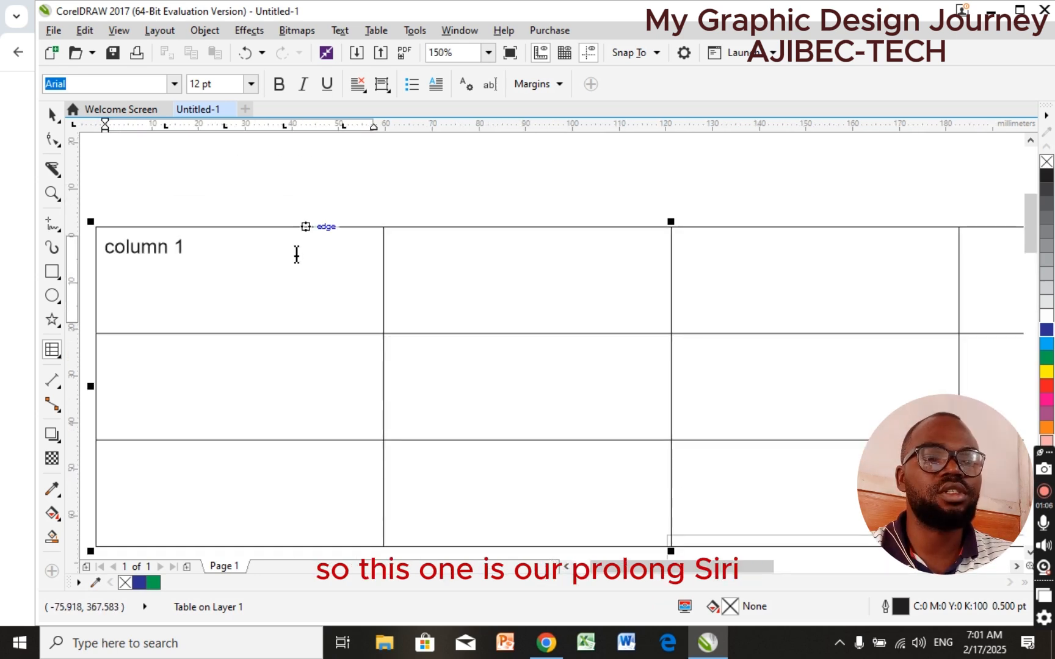
pyautogui.press('Tab')
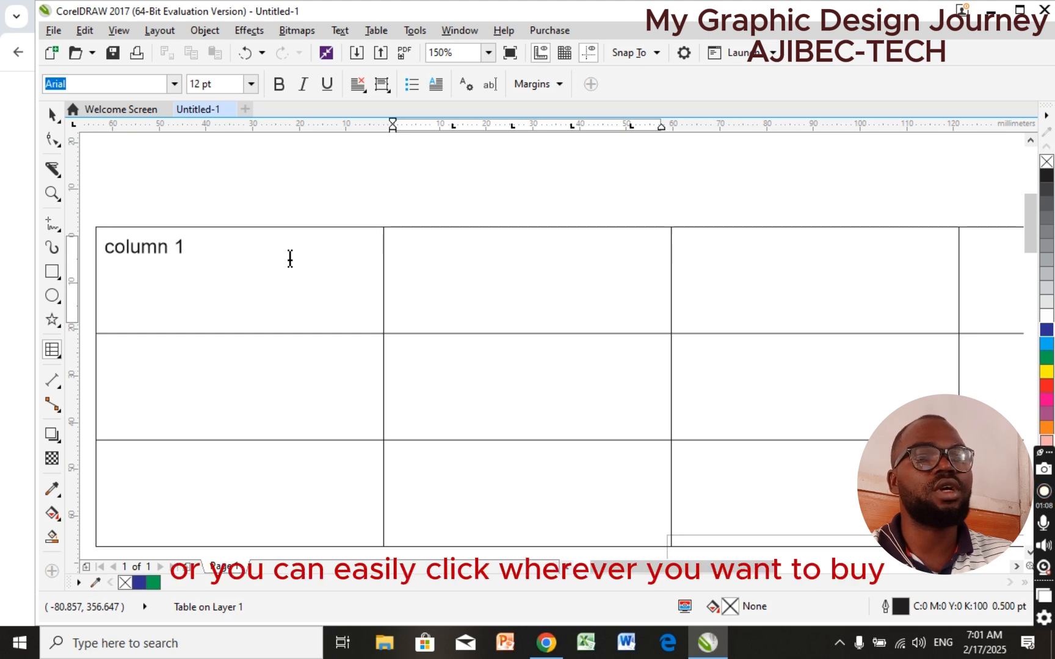
pyautogui.write('col')
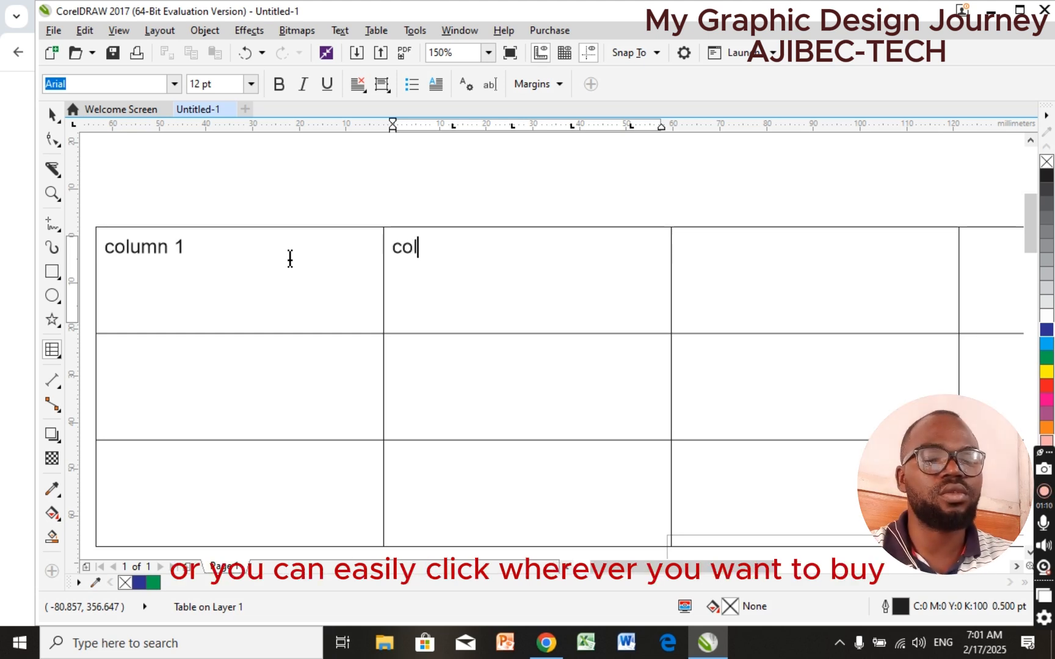
pyautogui.write('umn 2')
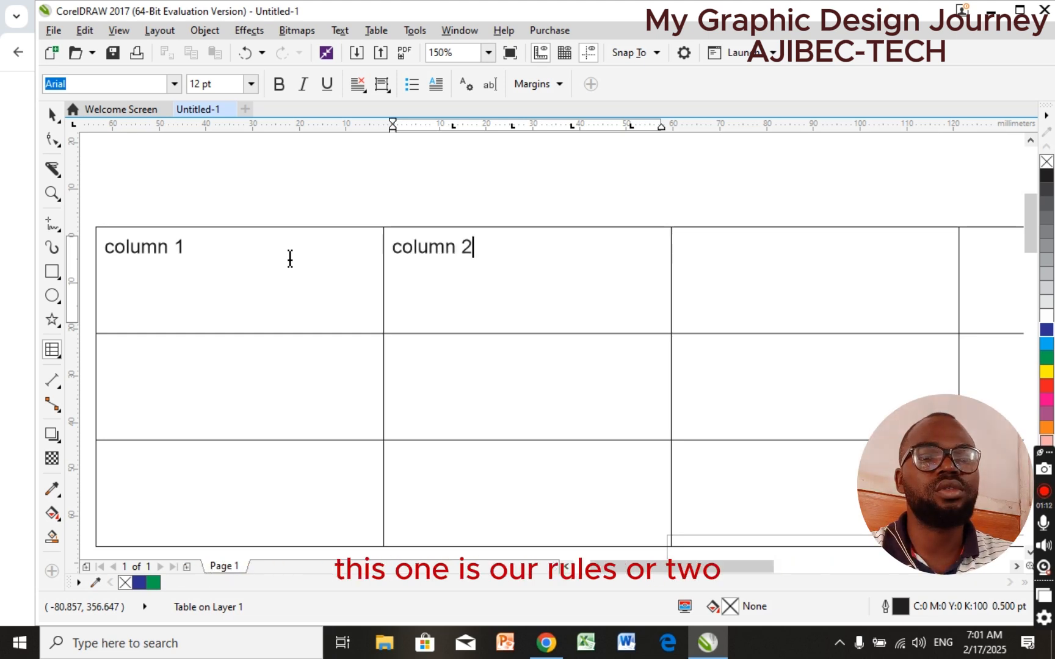
pyautogui.press('Tab')
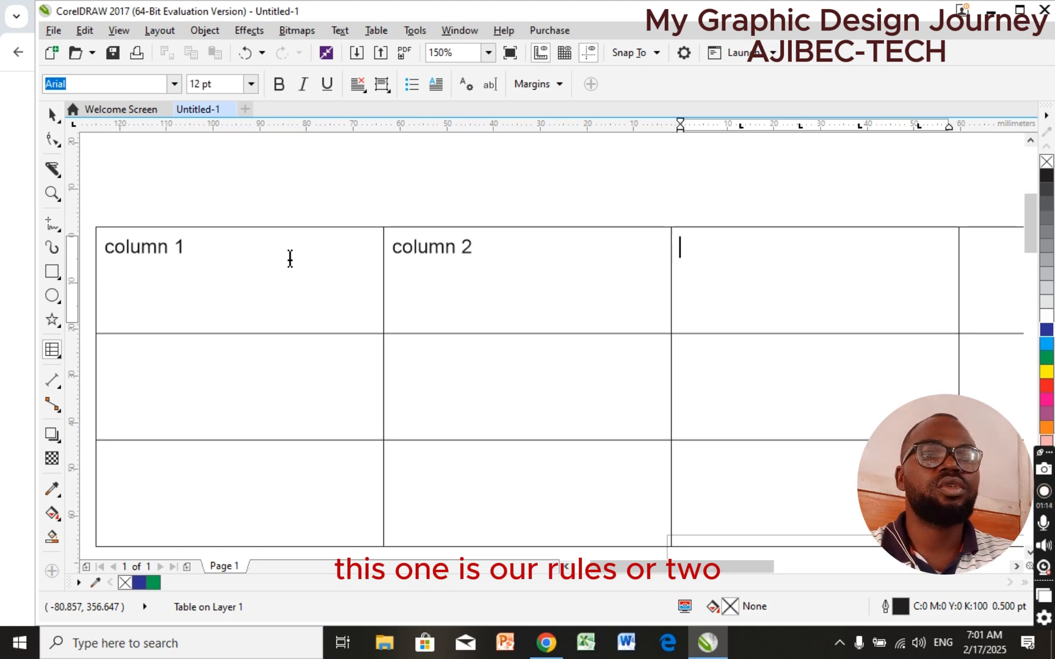
pyautogui.write('colum')
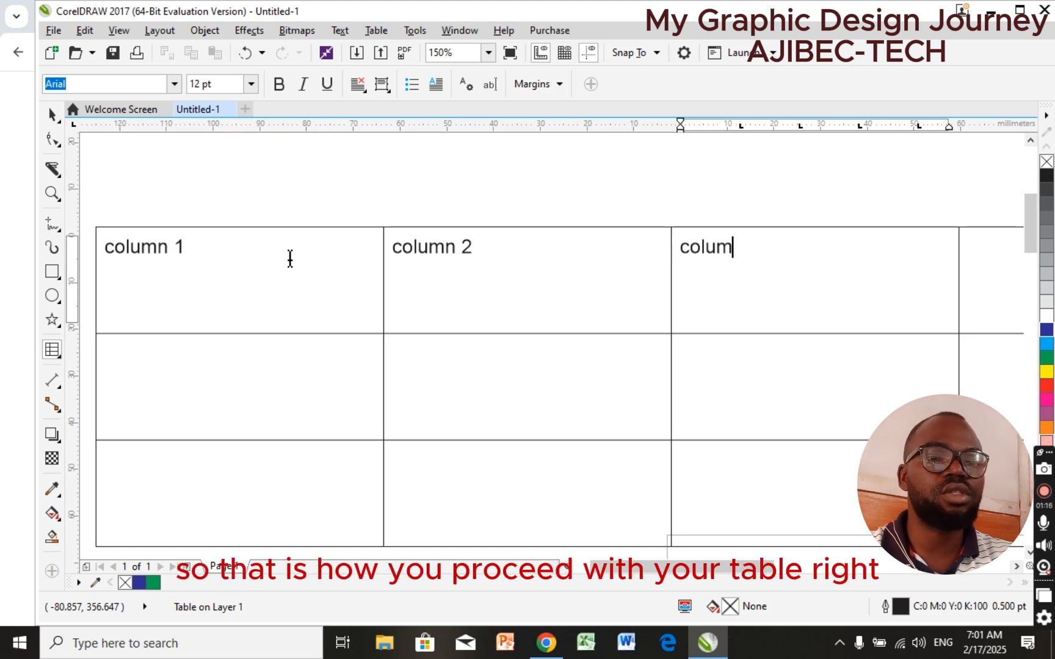
pyautogui.write('n3')
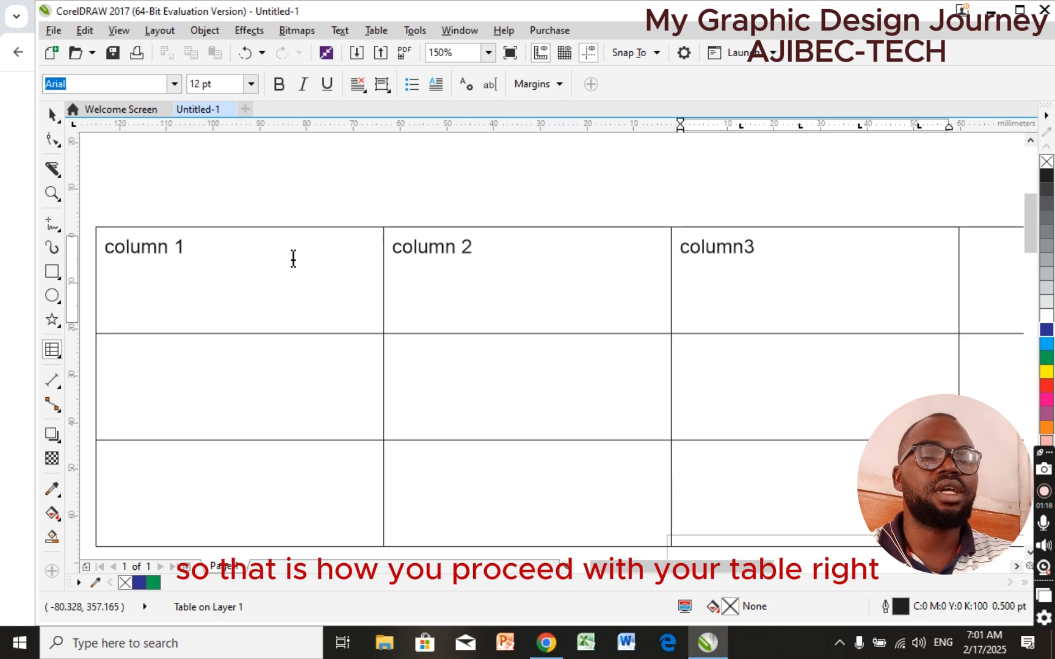
# Enter "row 2" in the table cell directly below "column 2".
pyautogui.scroll(-2, 317, 253)
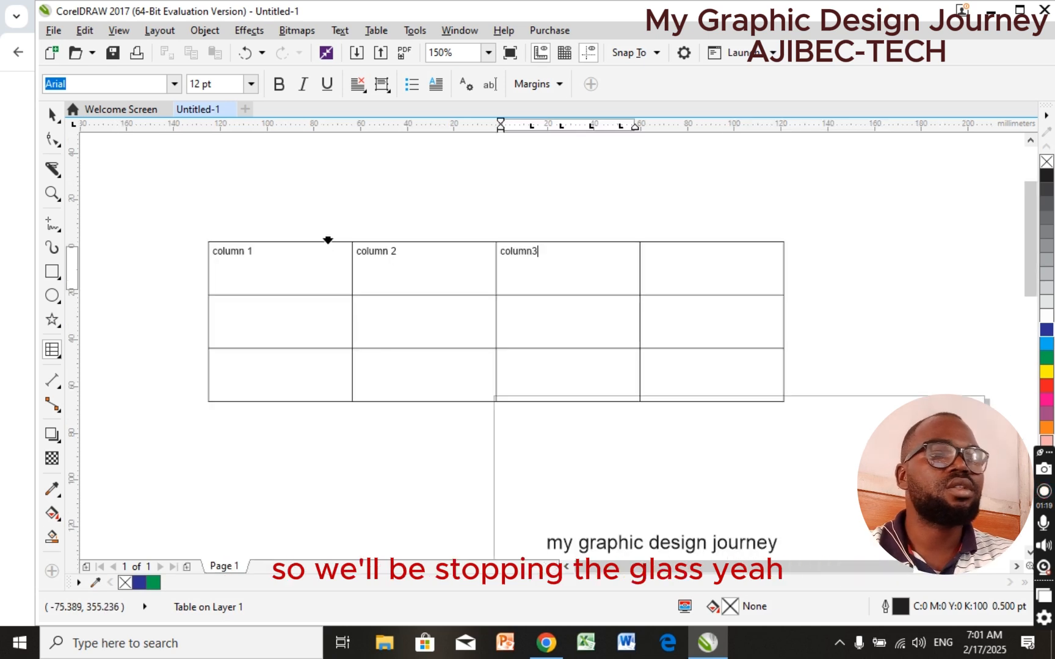
pyautogui.click(389, 315)
pyautogui.write('r')
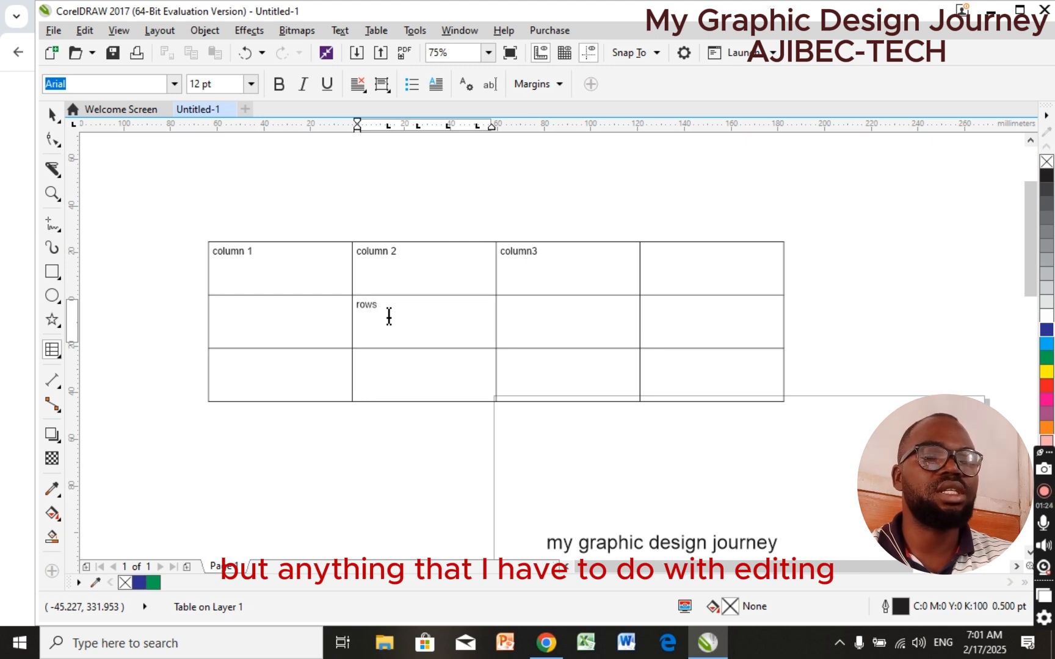
pyautogui.write('ow 2')
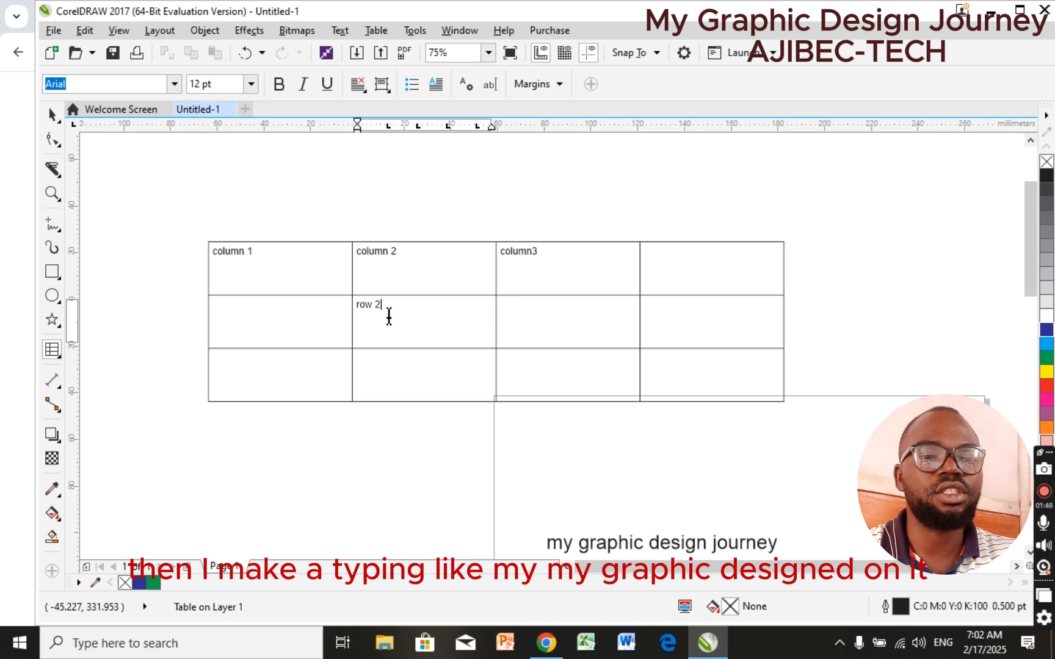
# Add the artistic text "my graphic design journey" in 24 pt Arial beside the page, below the table.
pyautogui.click(52, 350)
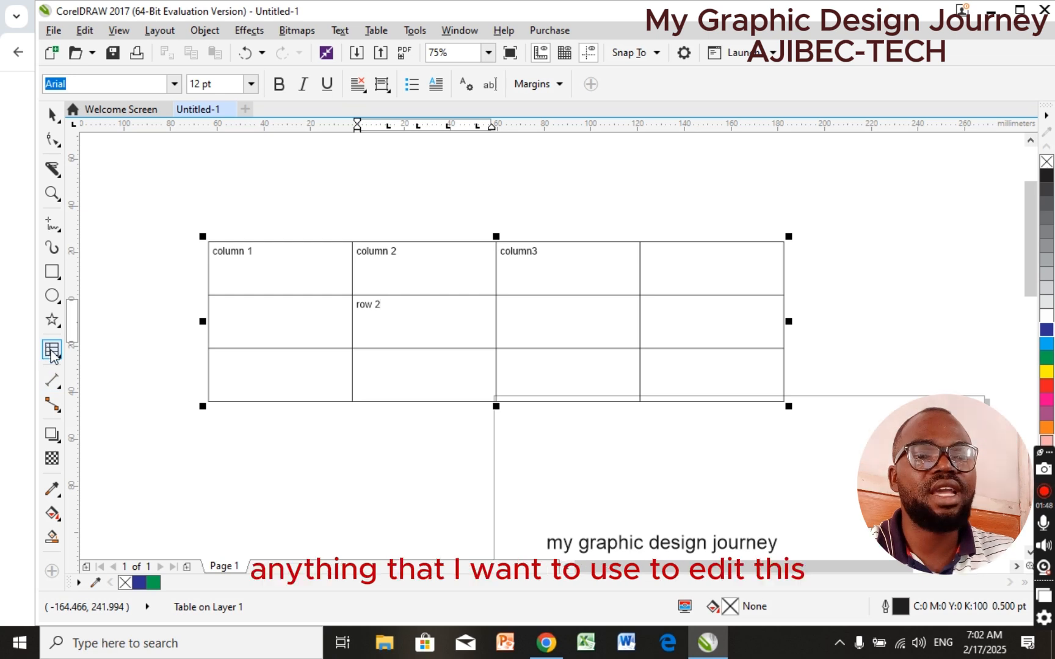
pyautogui.click(60, 360)
pyautogui.click(86, 353)
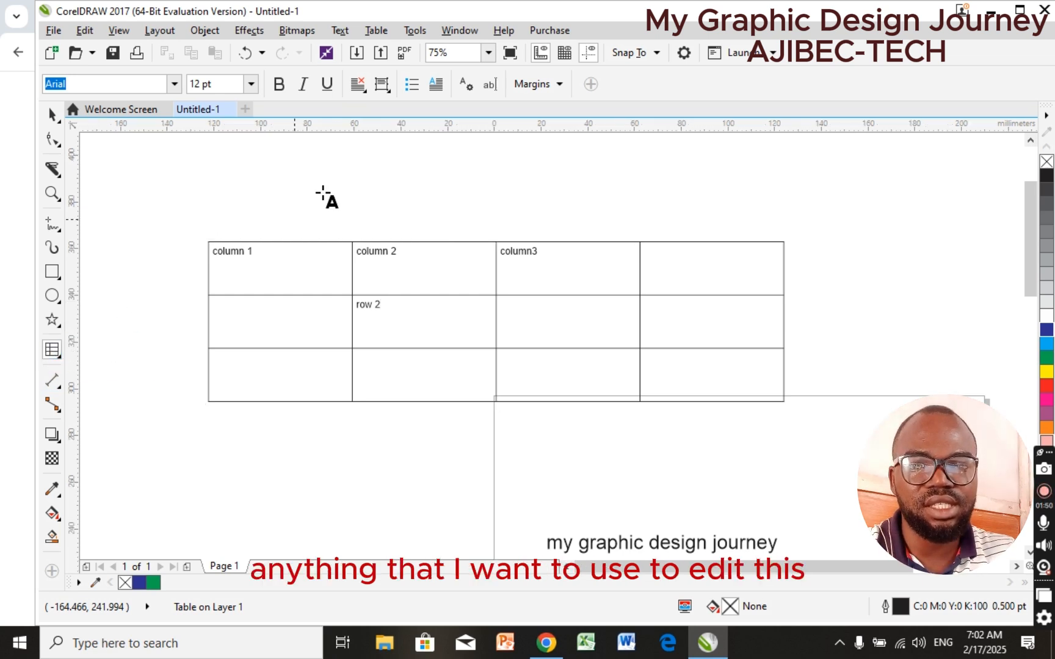
pyautogui.scroll(-2, 324, 195)
pyautogui.click(283, 365)
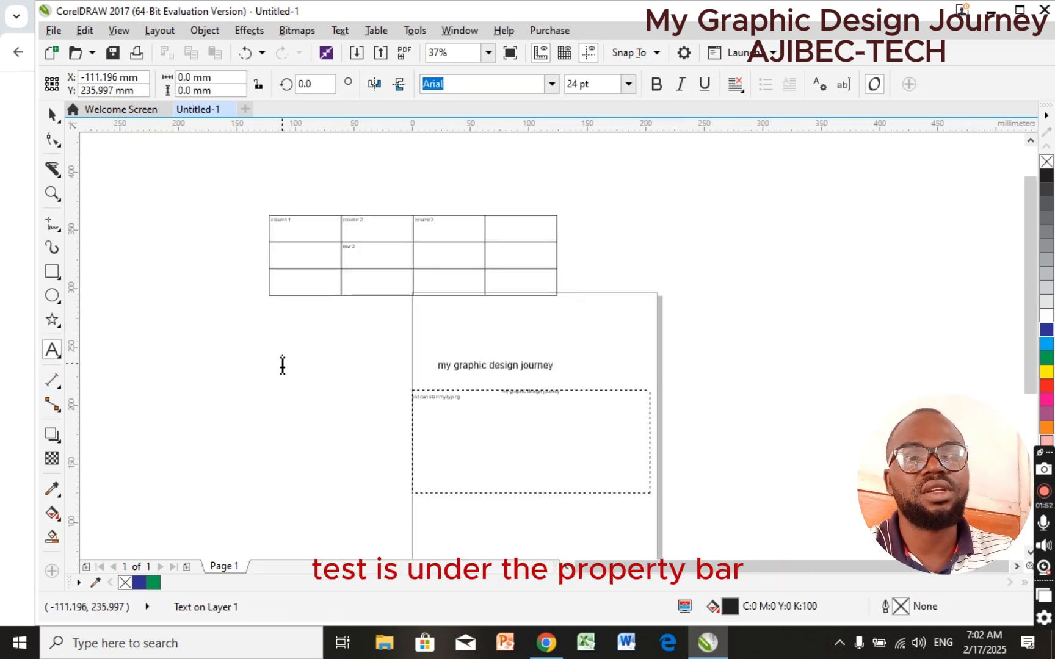
pyautogui.write('my gr')
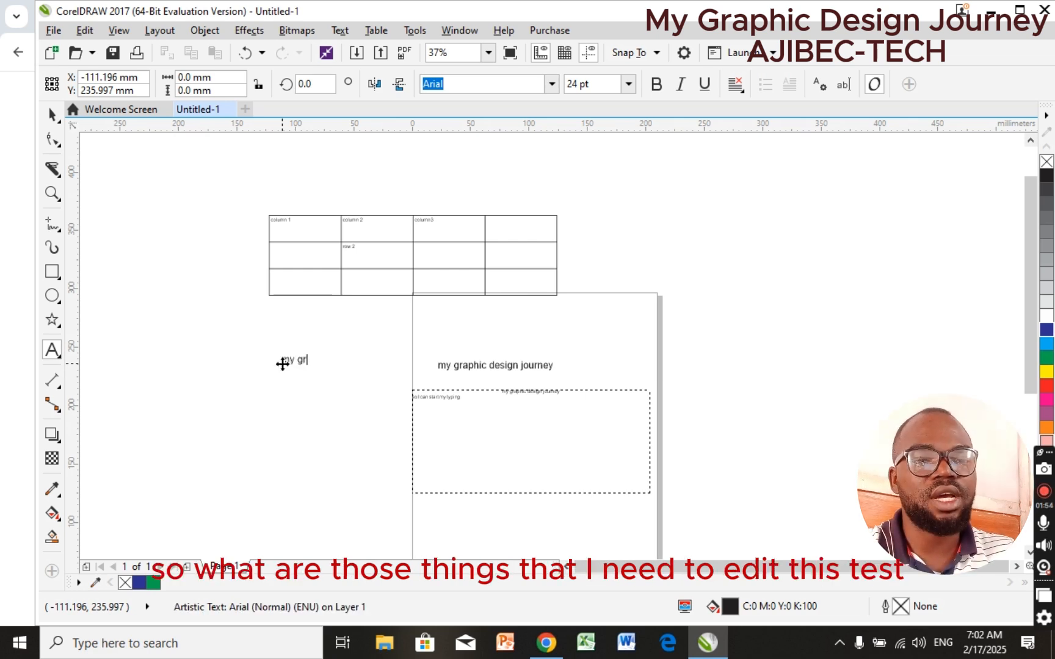
pyautogui.write('aphic desi')
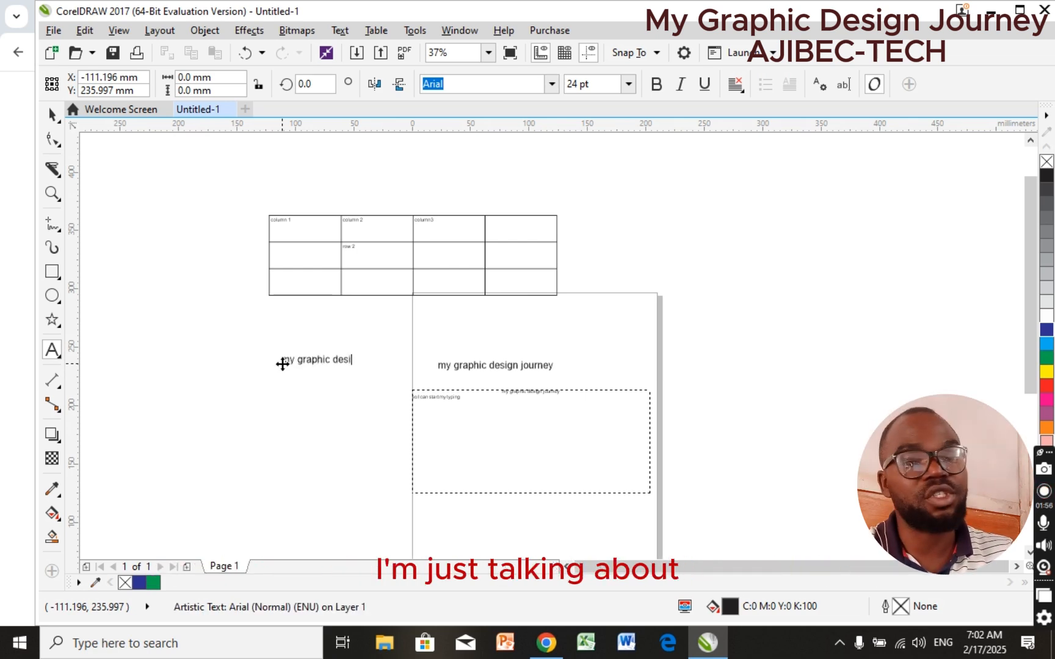
pyautogui.write('gn journey')
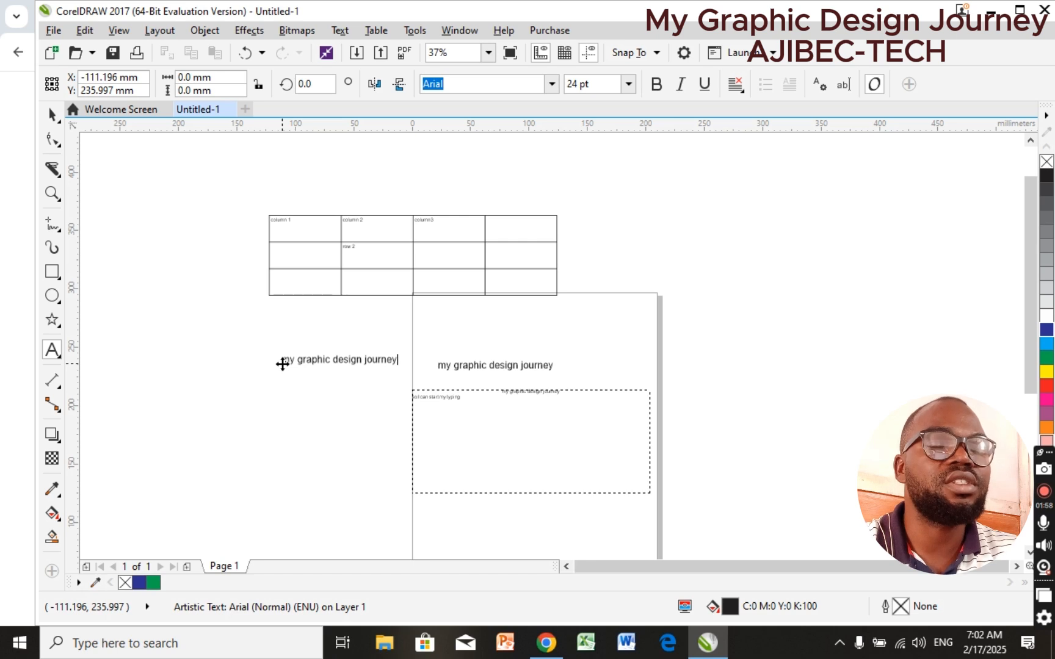
pyautogui.scroll(2, 313, 351)
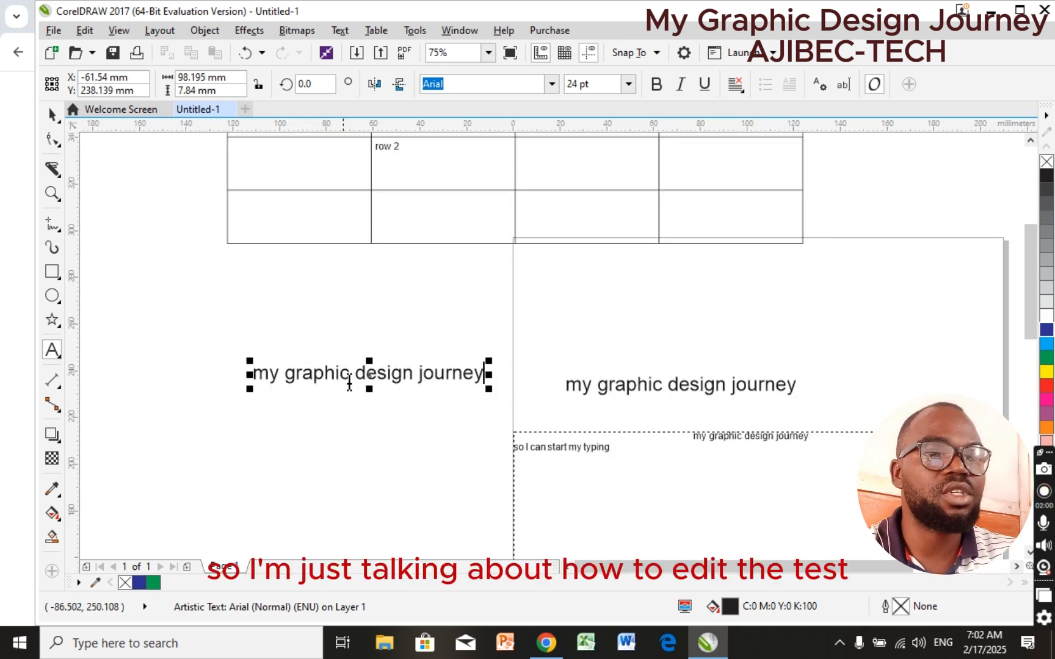